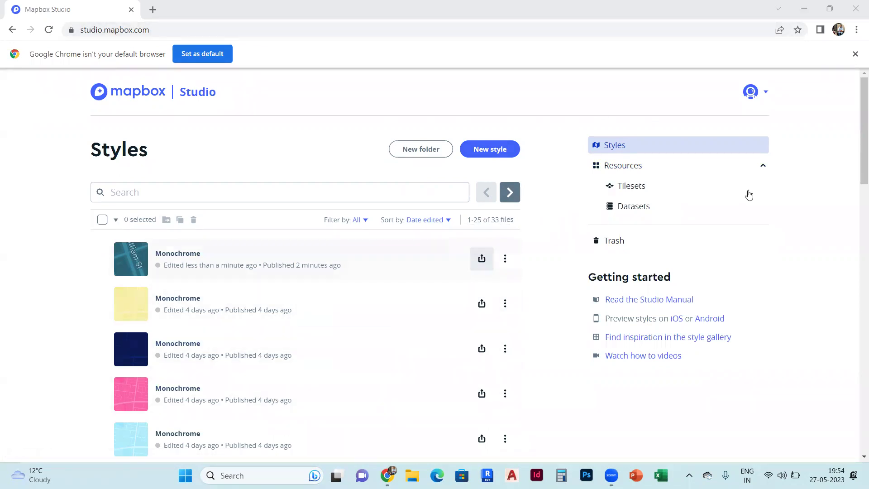
- Visit the account overview page, then return to the Studio styles list
{"action": "left_click", "coordinate": [767, 95]}
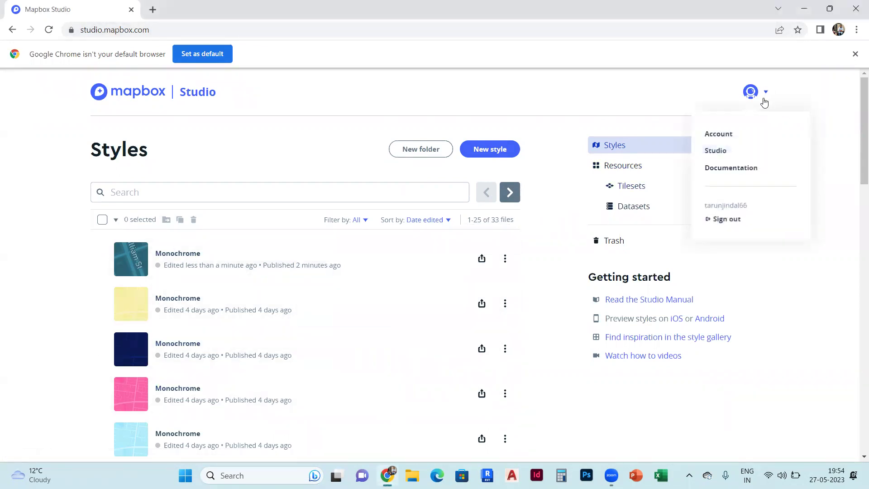
{"action": "left_click", "coordinate": [731, 135]}
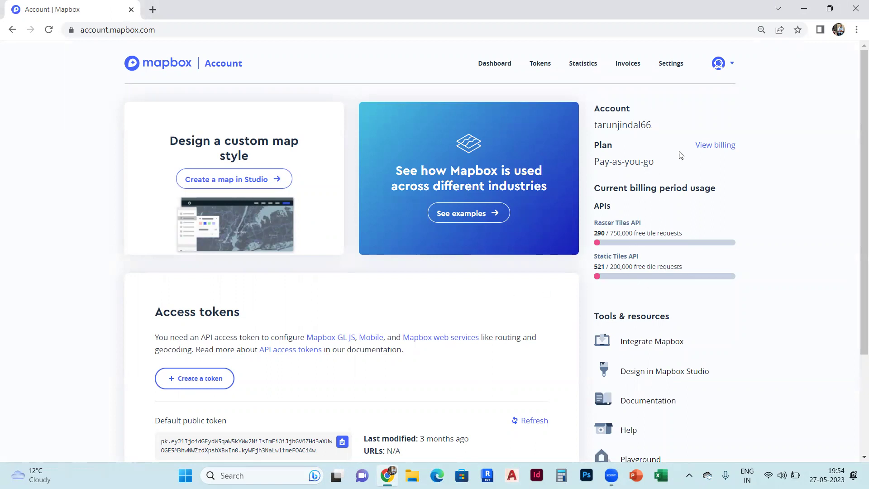
{"action": "left_click", "coordinate": [733, 66]}
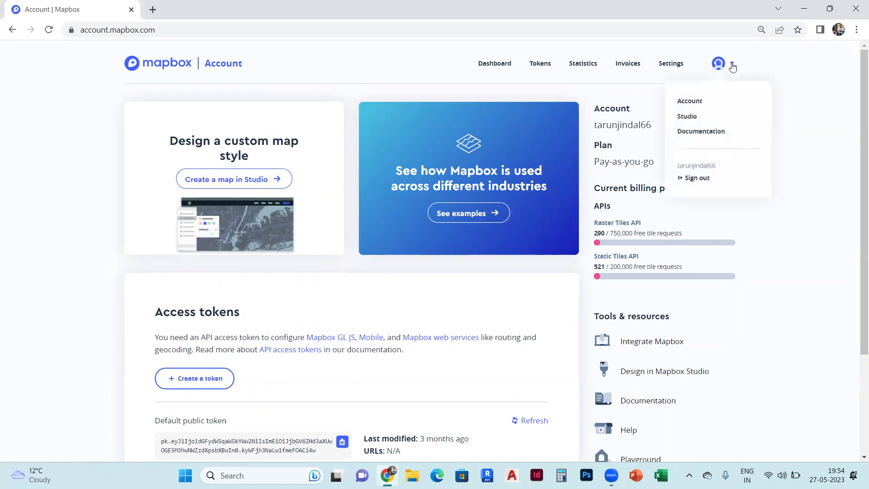
{"action": "left_click", "coordinate": [688, 117]}
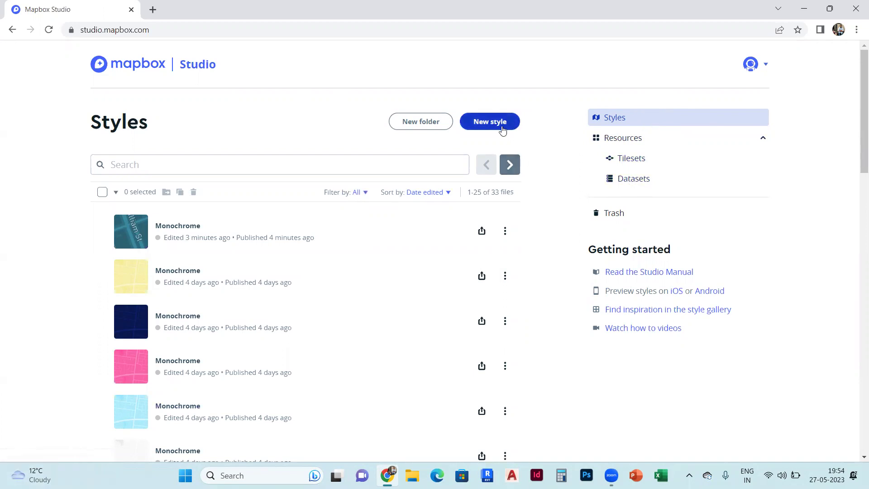
- Start a new style from the Monochrome template's Sky variation and open it in the editor
{"action": "left_click", "coordinate": [491, 122]}
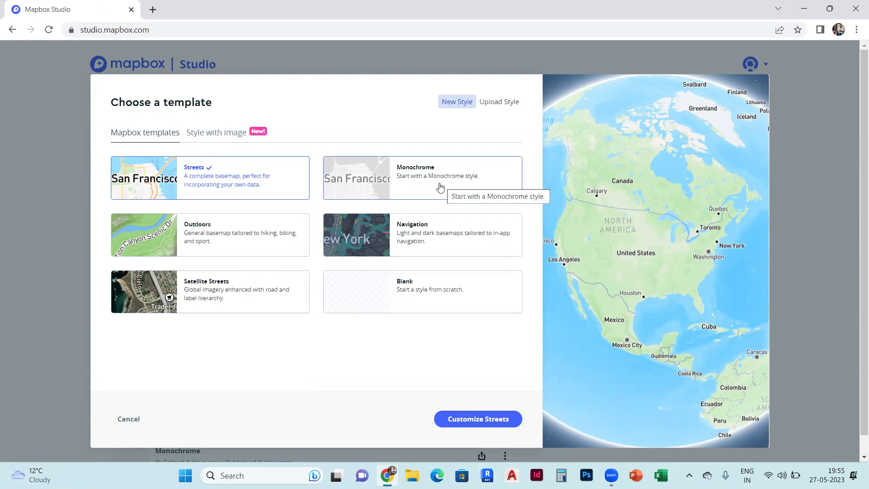
{"action": "left_click", "coordinate": [440, 188]}
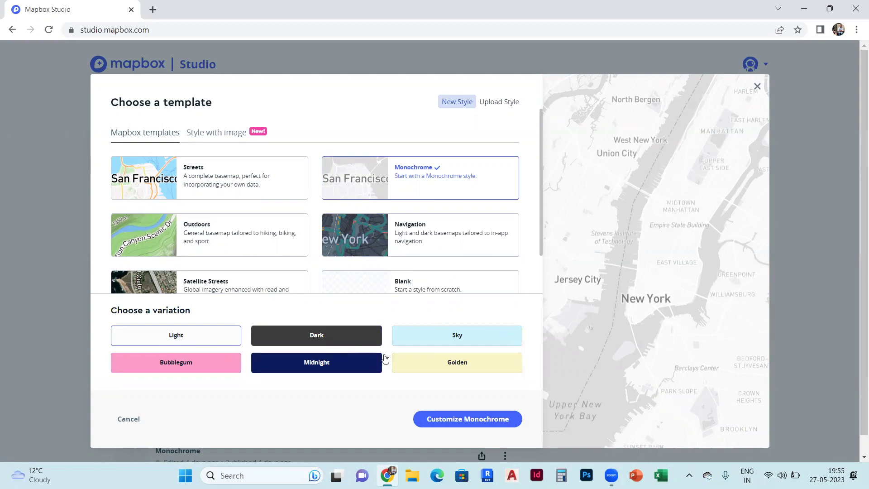
{"action": "left_click", "coordinate": [450, 342]}
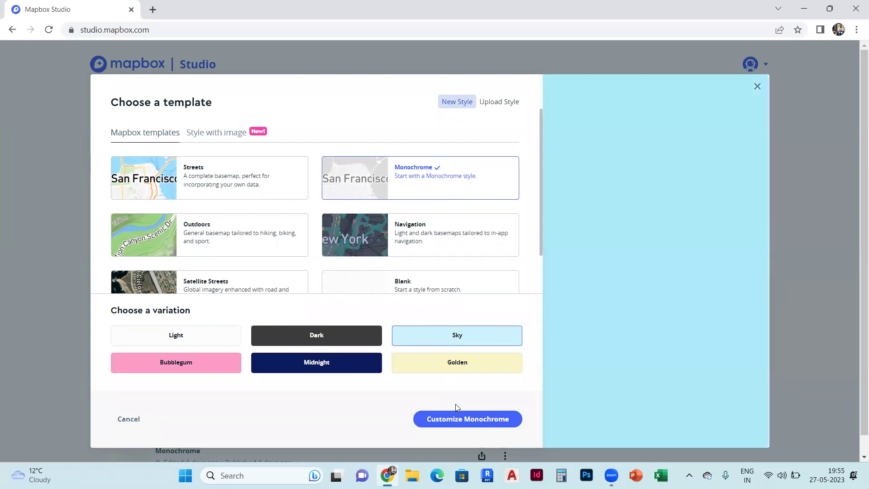
{"action": "left_click", "coordinate": [466, 426]}
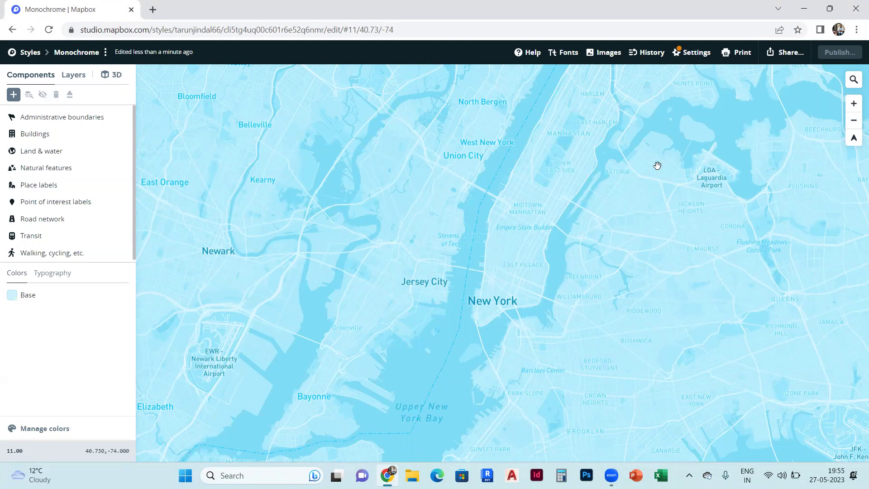
- Search 'Melbou', jump to Melbourne, Victoria, Australia, and zoom into North Melbourne's street blocks
{"action": "left_click", "coordinate": [854, 81]}
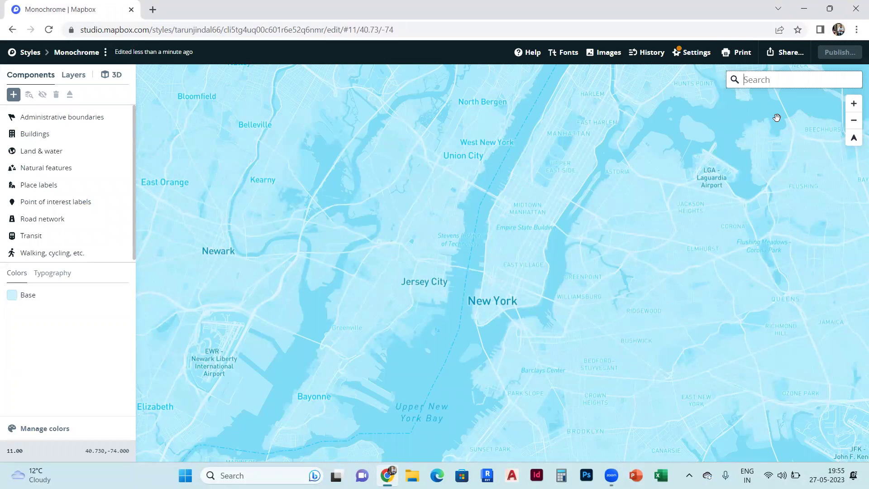
{"action": "type", "text": "Melbou"}
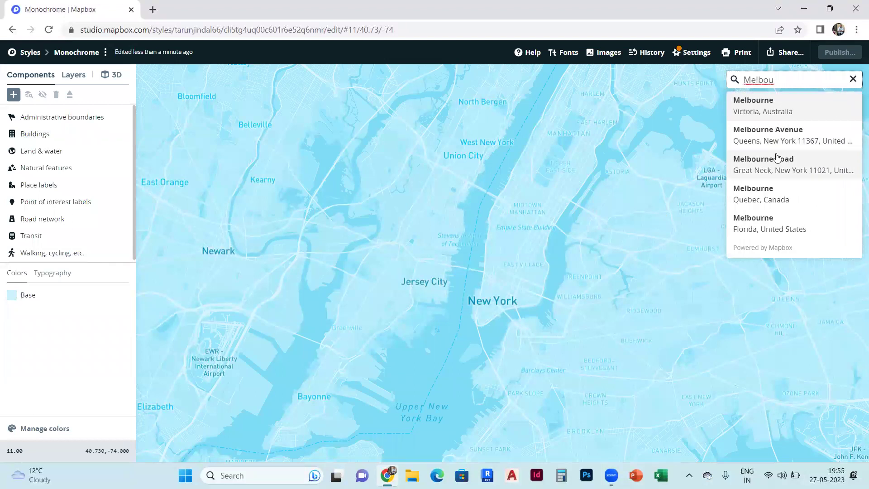
{"action": "left_click", "coordinate": [783, 109]}
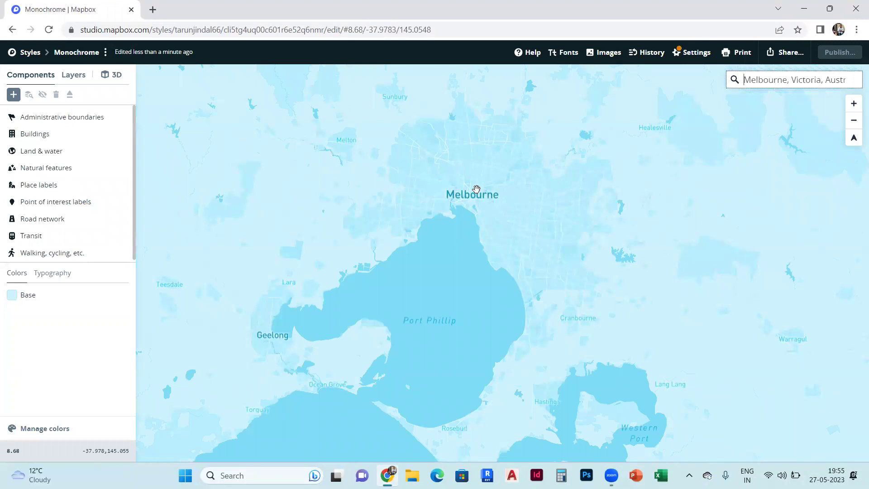
{"action": "scroll", "coordinate": [475, 190], "scroll_direction": "up", "scroll_amount": 3}
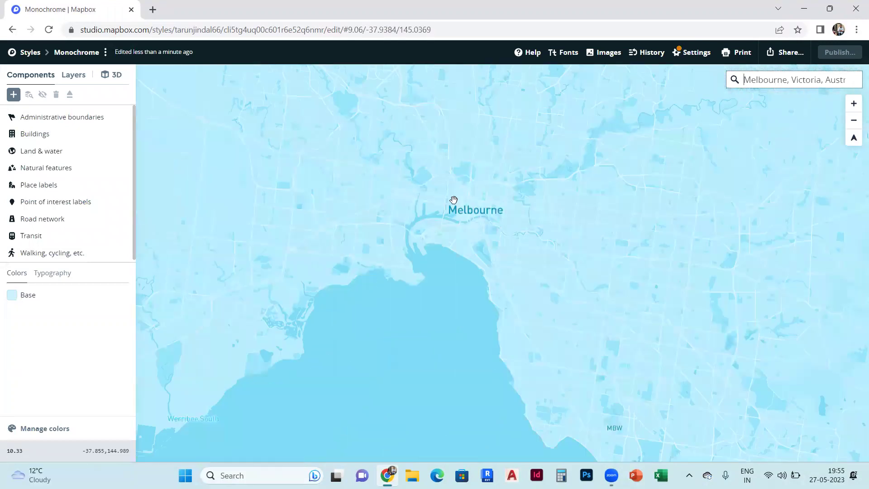
{"action": "scroll", "coordinate": [451, 200], "scroll_direction": "up", "scroll_amount": 5}
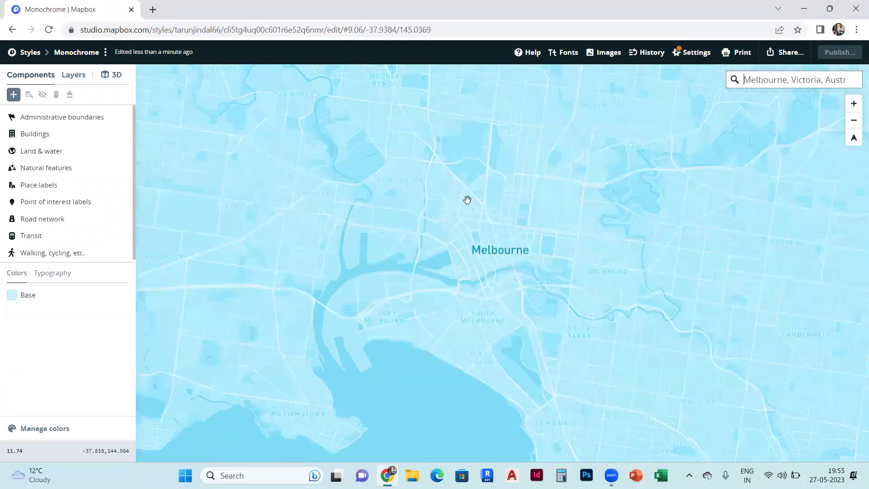
{"action": "scroll", "coordinate": [466, 203], "scroll_direction": "up", "scroll_amount": 3}
{"action": "scroll", "coordinate": [475, 219], "scroll_direction": "up", "scroll_amount": 3}
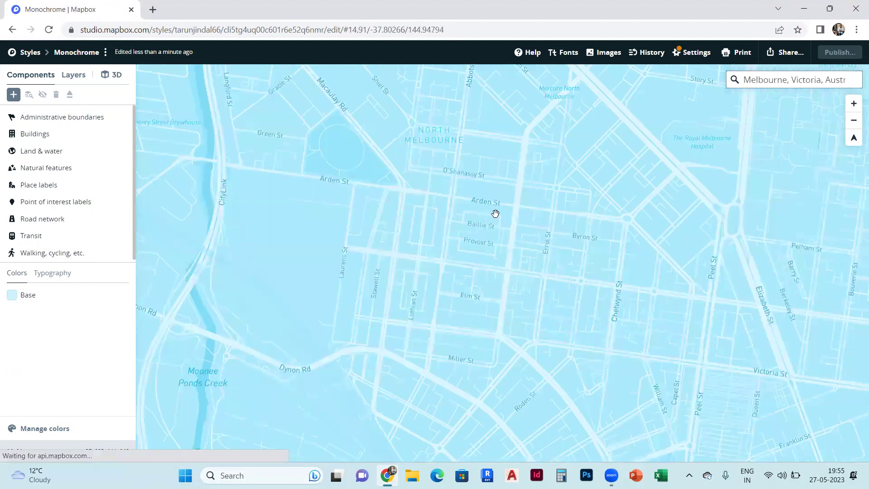
{"action": "scroll", "coordinate": [475, 218], "scroll_direction": "up", "scroll_amount": 2}
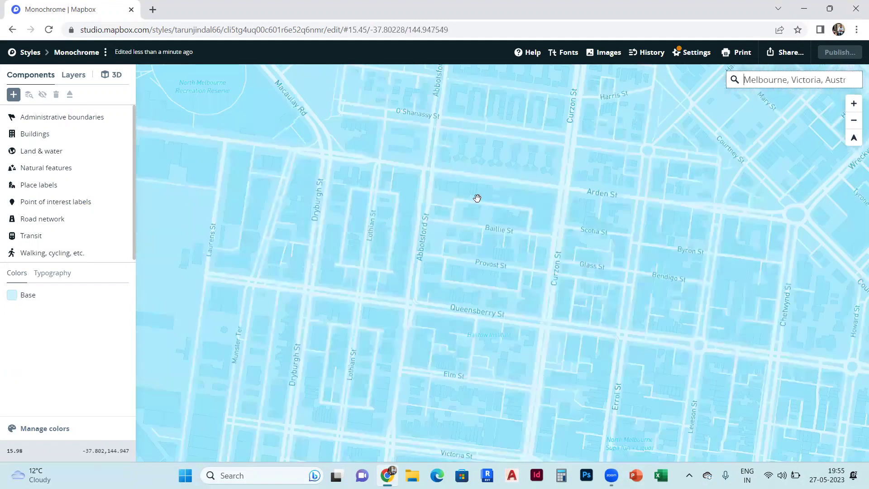
{"action": "scroll", "coordinate": [474, 199], "scroll_direction": "up", "scroll_amount": 3}
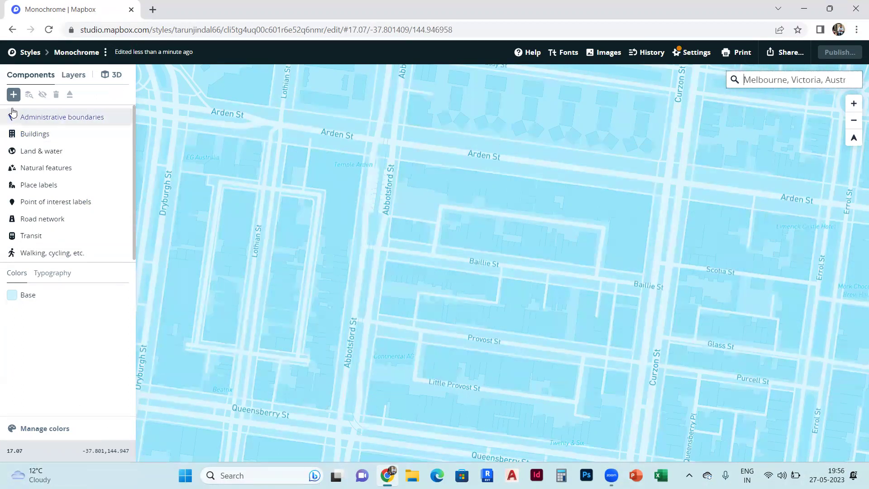
- Open the Buildings component and show its Building style options
{"action": "left_click", "coordinate": [34, 138]}
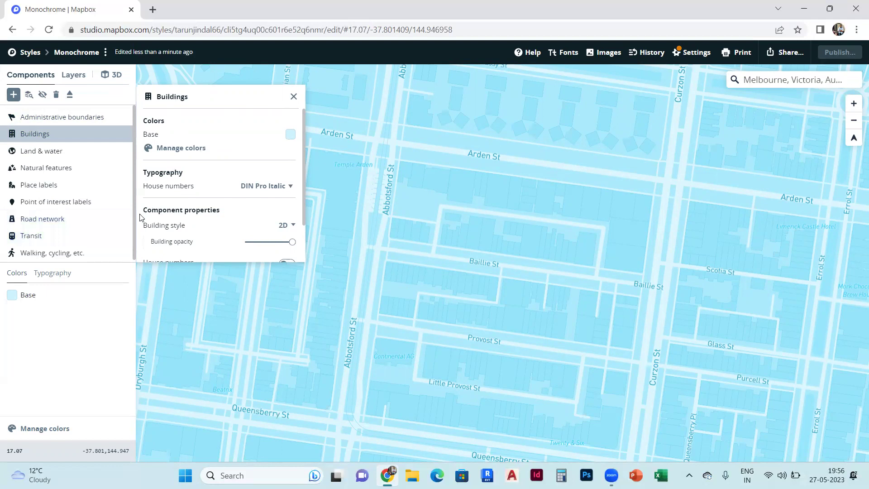
{"action": "left_click", "coordinate": [293, 227]}
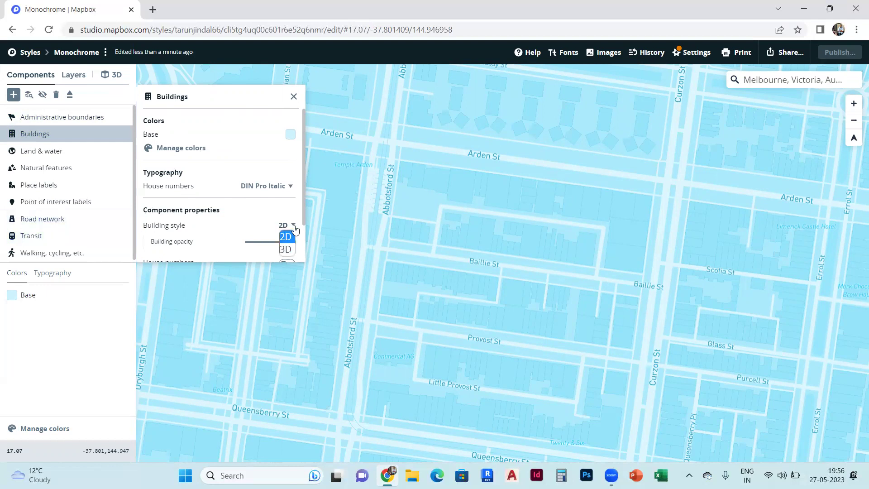
- Set the Building style to 3D and zoom around to inspect the extruded buildings
{"action": "left_click", "coordinate": [289, 251]}
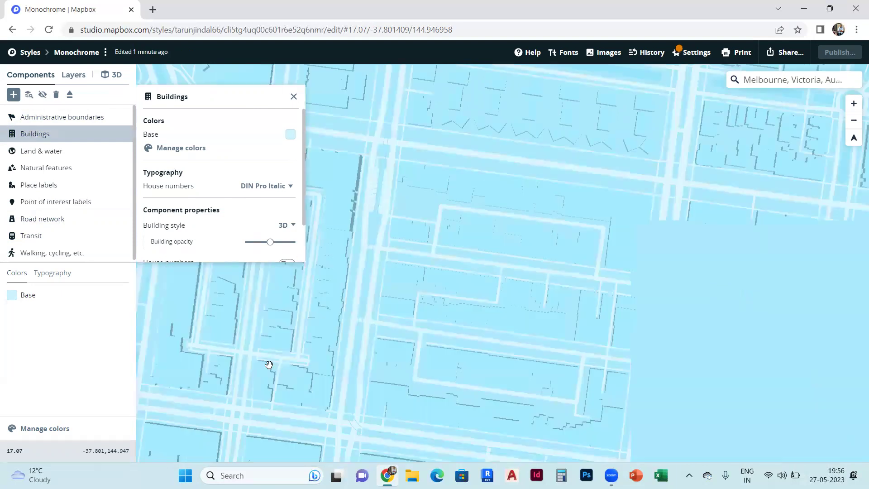
{"action": "scroll", "coordinate": [480, 265], "scroll_direction": "up", "scroll_amount": 2}
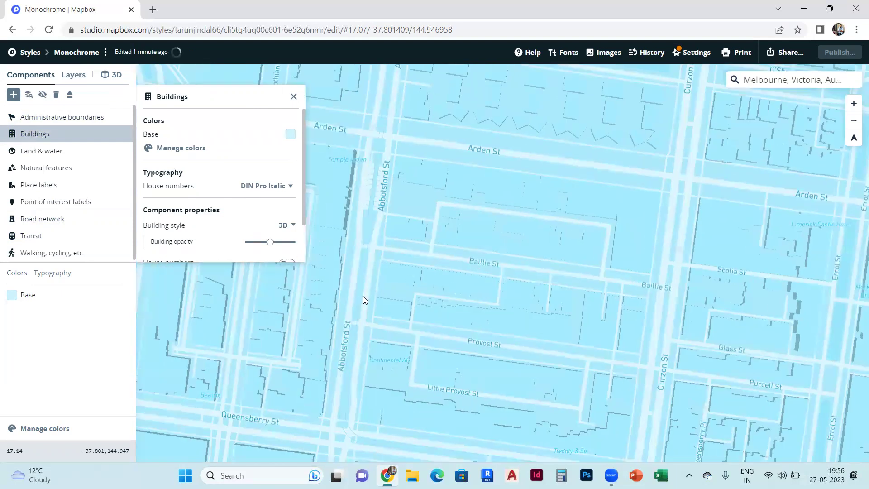
{"action": "scroll", "coordinate": [435, 291], "scroll_direction": "up", "scroll_amount": 4}
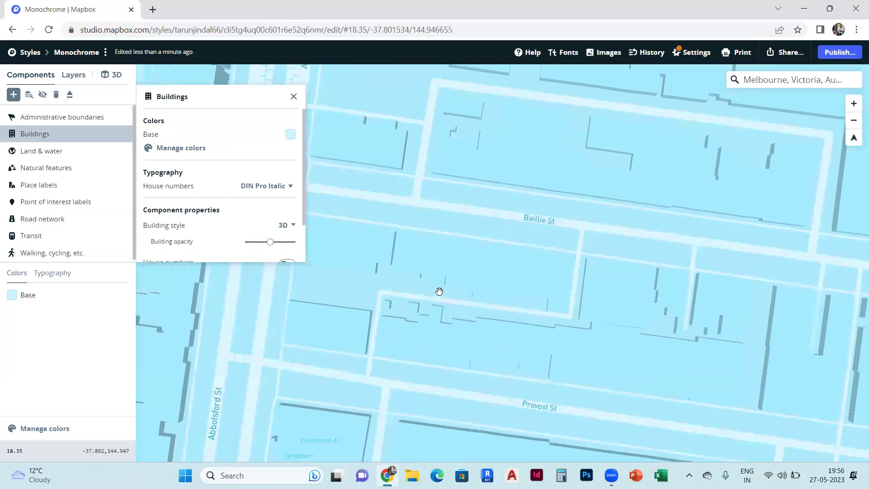
{"action": "scroll", "coordinate": [466, 275], "scroll_direction": "down", "scroll_amount": 5}
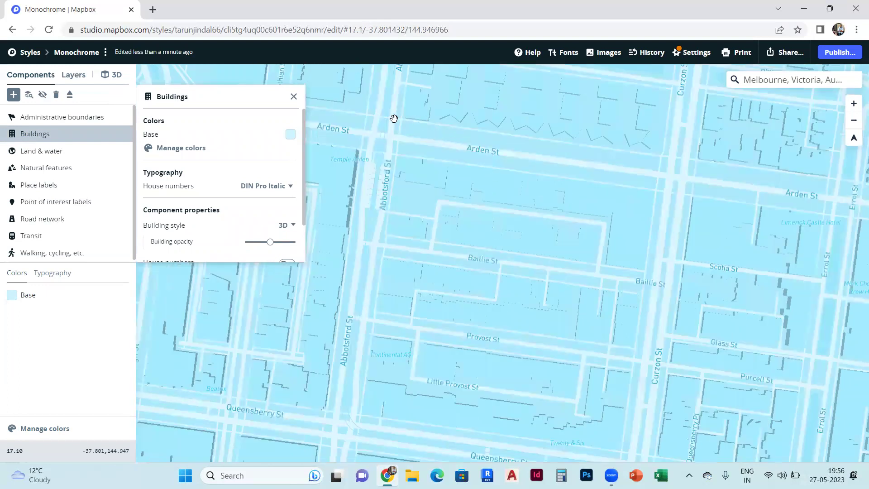
{"action": "scroll", "coordinate": [401, 137], "scroll_direction": "up", "scroll_amount": 12}
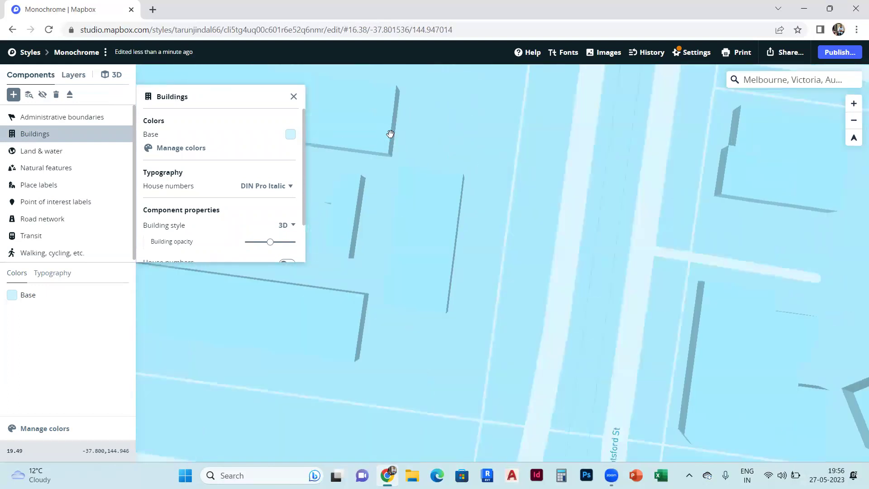
{"action": "scroll", "coordinate": [405, 139], "scroll_direction": "down", "scroll_amount": 5}
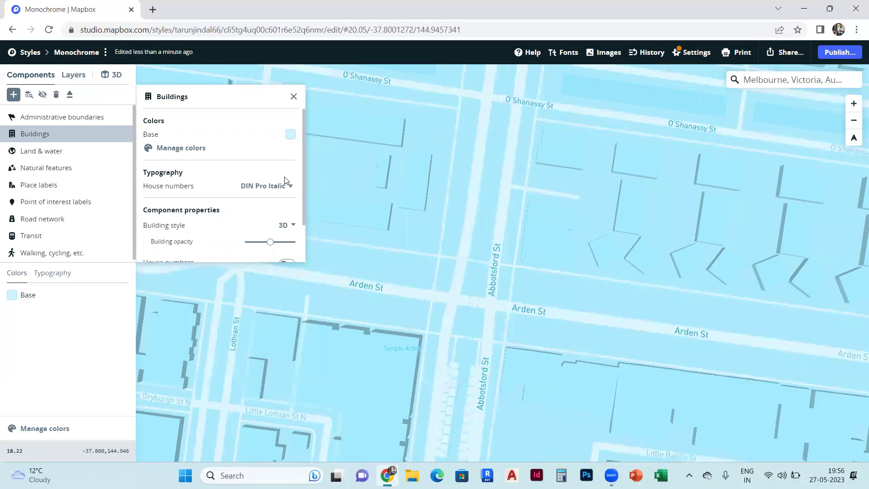
{"action": "scroll", "coordinate": [330, 196], "scroll_direction": "down", "scroll_amount": 2}
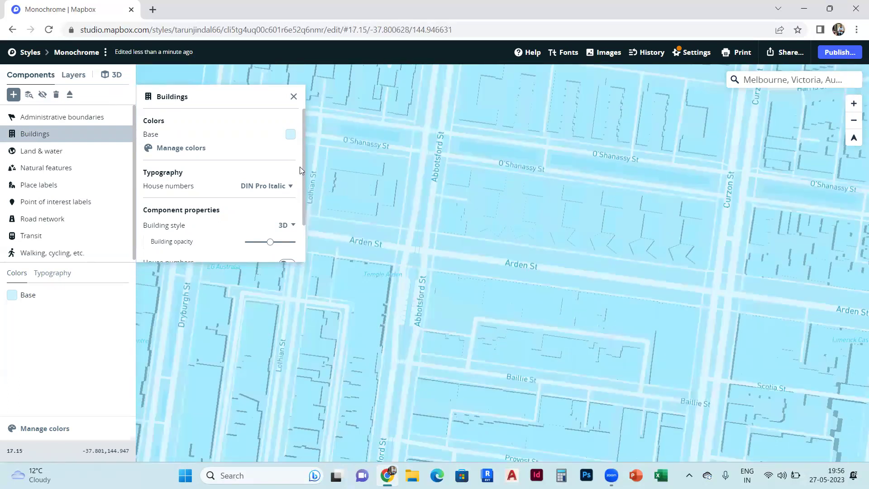
- Change the Buildings base colour from light blue to light green hsl(134, 63%, 74%)
{"action": "left_click", "coordinate": [185, 149]}
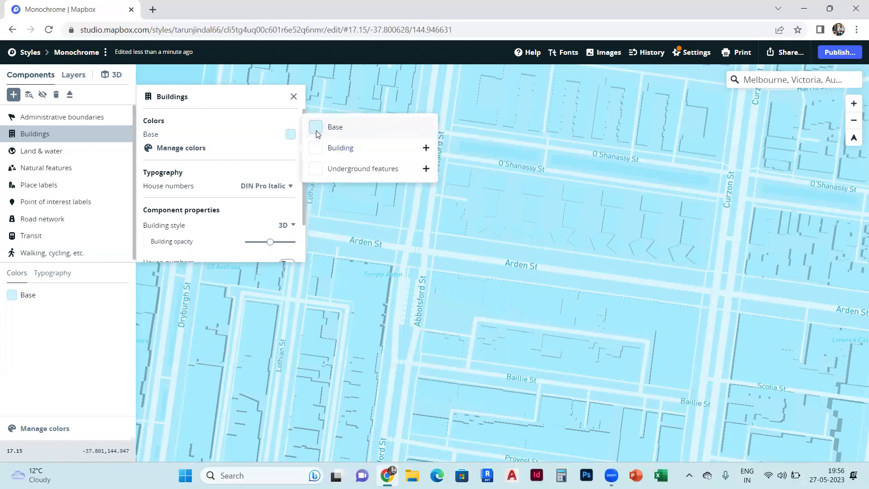
{"action": "left_click", "coordinate": [290, 134]}
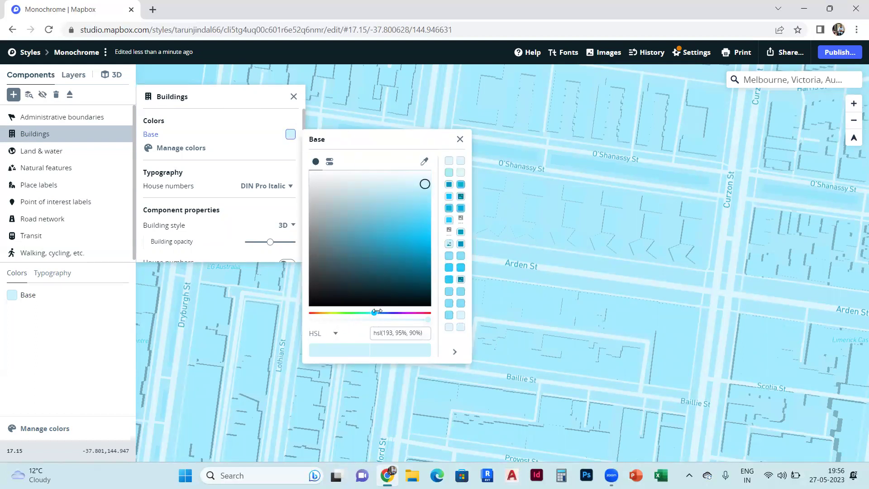
{"action": "left_click_drag", "start_coordinate": [373, 314], "coordinate": [328, 316]}
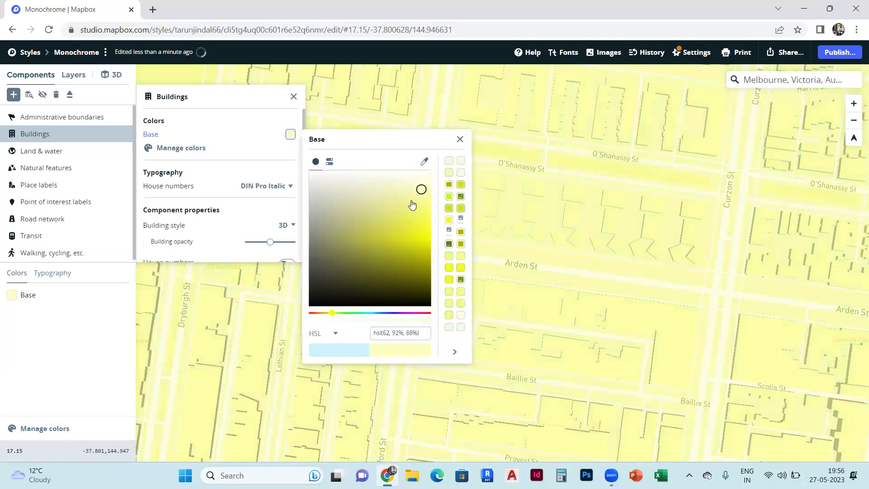
{"action": "mouse_move", "coordinate": [412, 205]}
{"action": "left_mouse_down"}
{"action": "mouse_move", "coordinate": [376, 235]}
{"action": "mouse_move", "coordinate": [386, 226]}
{"action": "left_mouse_up"}
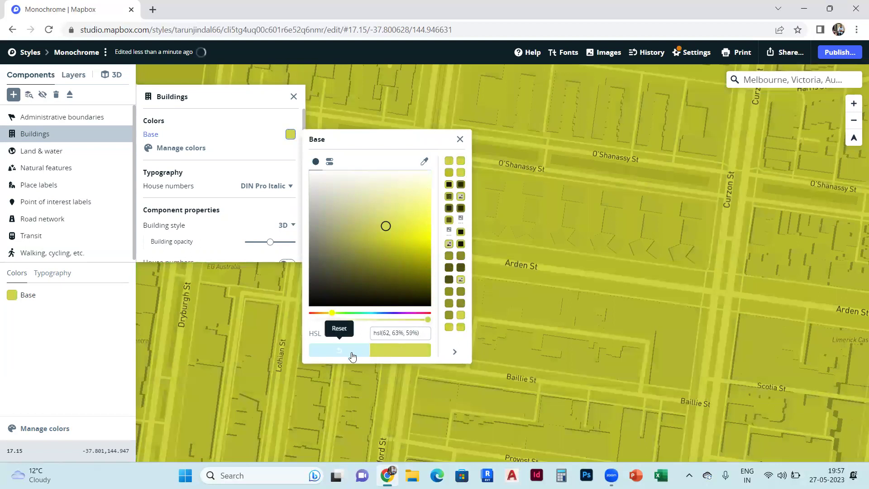
{"action": "left_click", "coordinate": [353, 357]}
{"action": "left_click", "coordinate": [386, 352]}
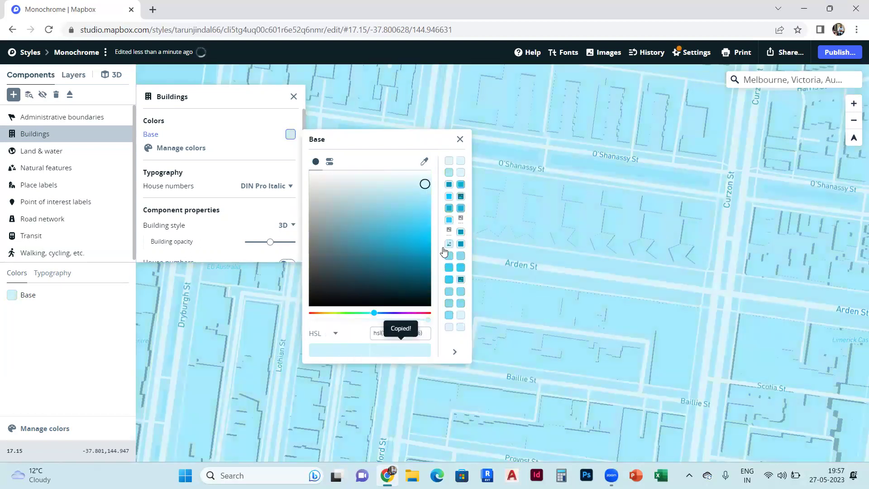
{"action": "left_click_drag", "start_coordinate": [376, 314], "coordinate": [355, 314]}
{"action": "left_click_drag", "start_coordinate": [425, 183], "coordinate": [386, 206]}
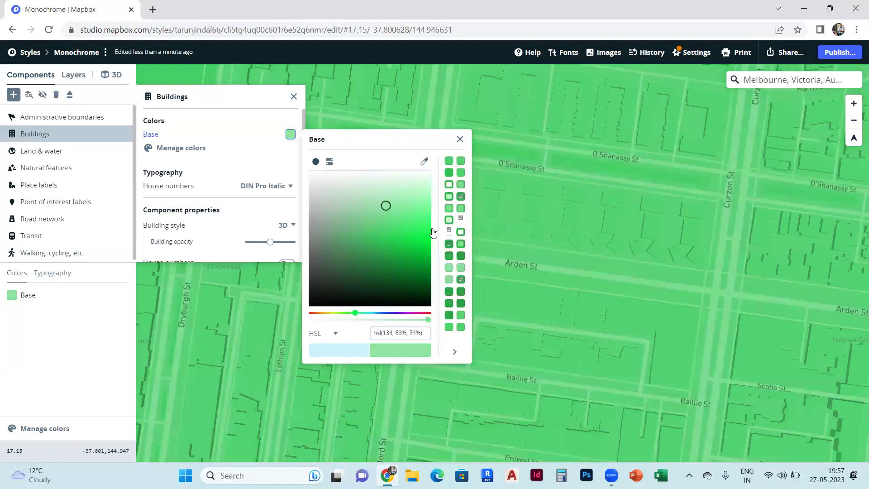
{"action": "left_click", "coordinate": [460, 139]}
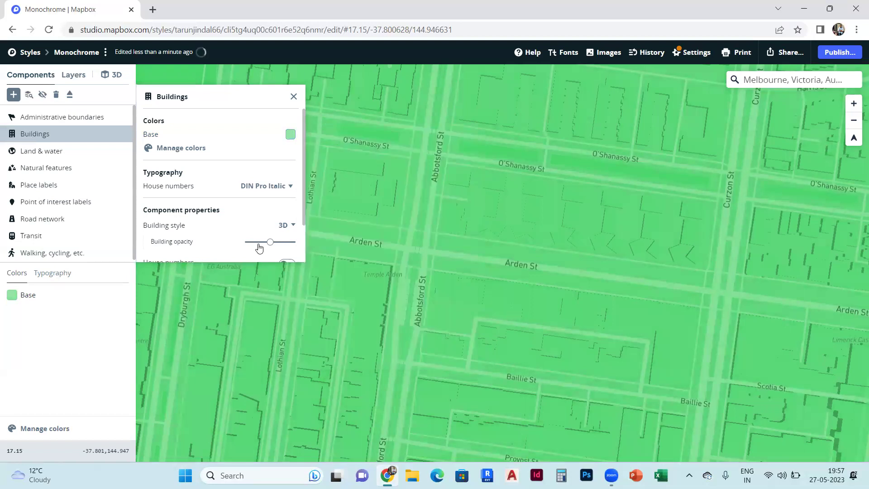